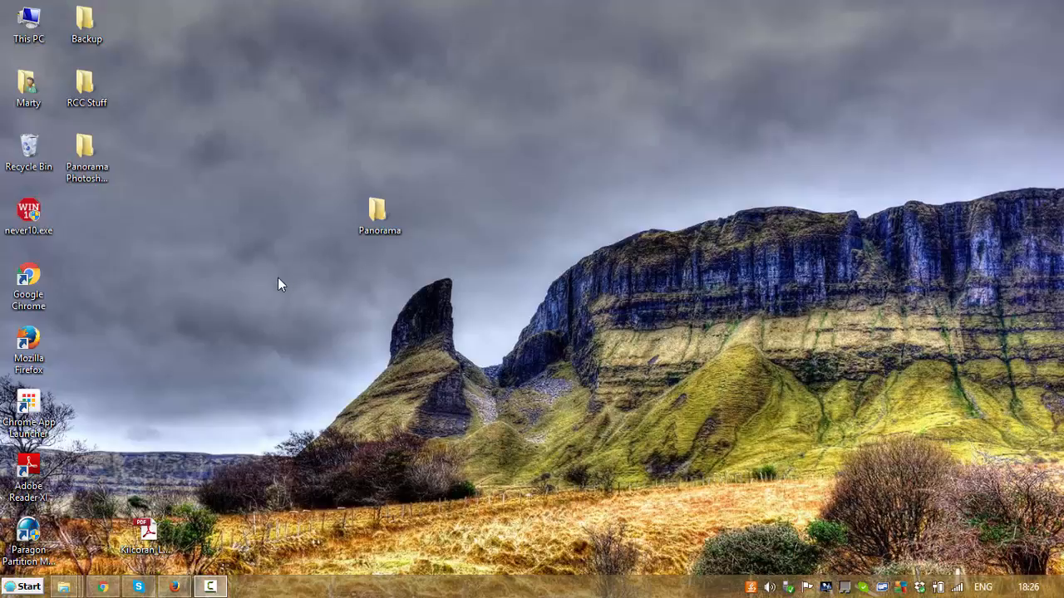
# Open the Original folder inside the Cropped subfolder of the Panorama folder on the desktop
pyautogui.doubleClick(375, 223)
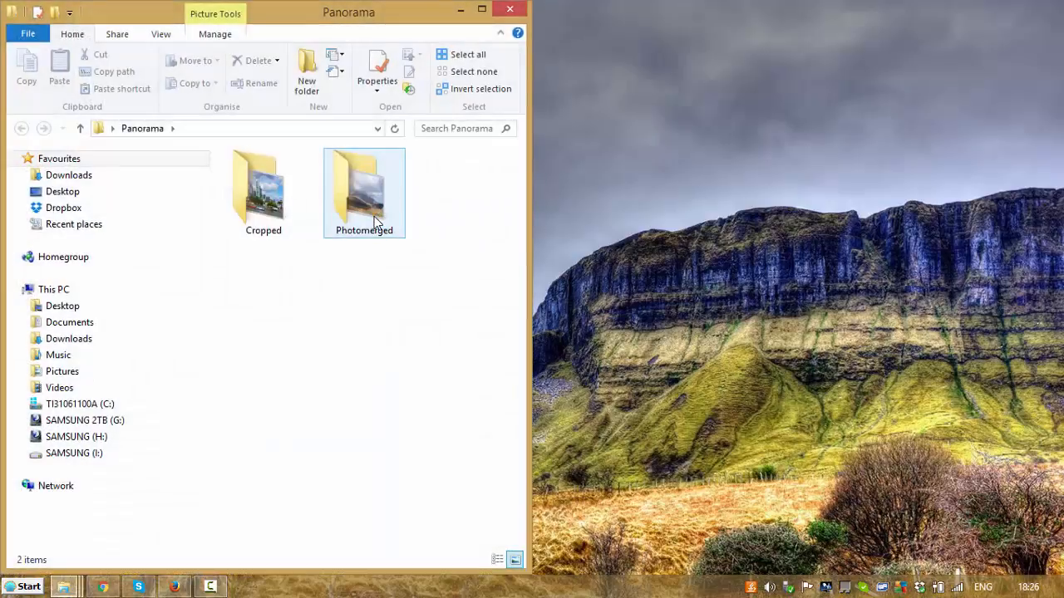
pyautogui.click(283, 233)
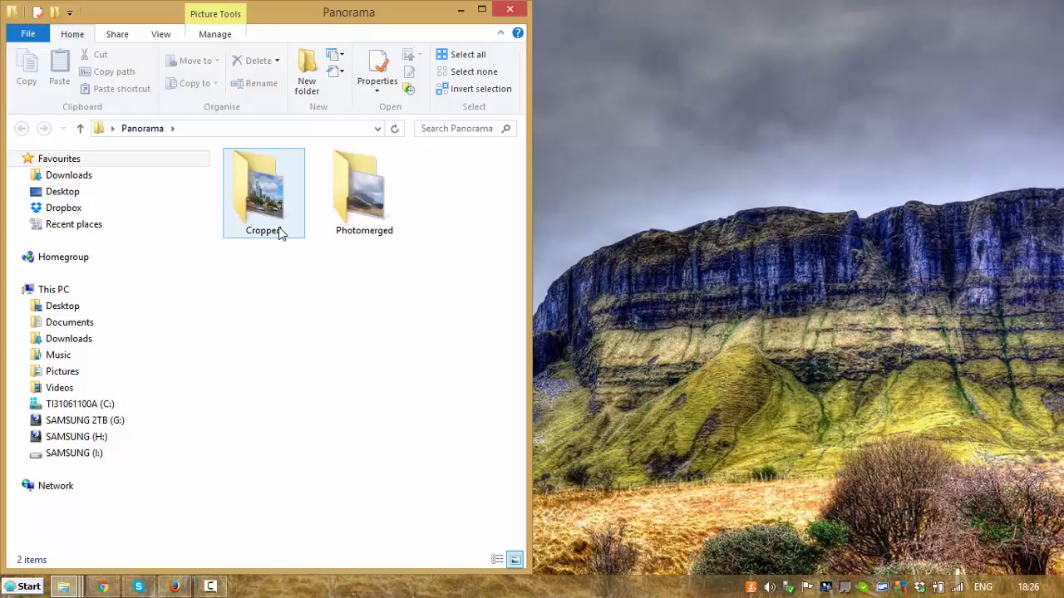
pyautogui.doubleClick(281, 233)
pyautogui.doubleClick(281, 233)
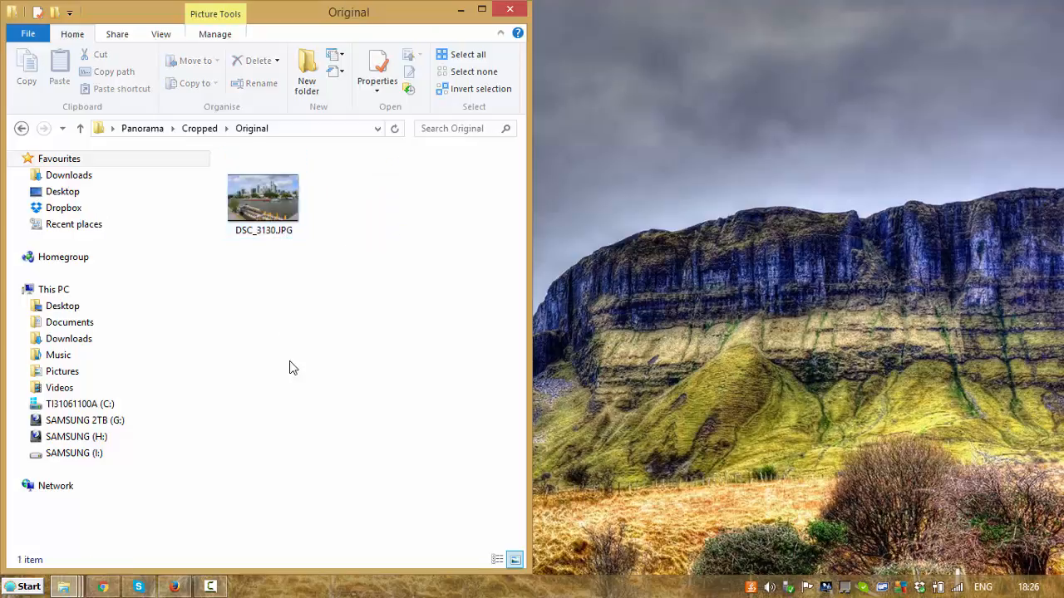
# View DSC_3130.JPG with Picasa Photo Viewer and send it to Picasa for editing
pyautogui.click(266, 214)
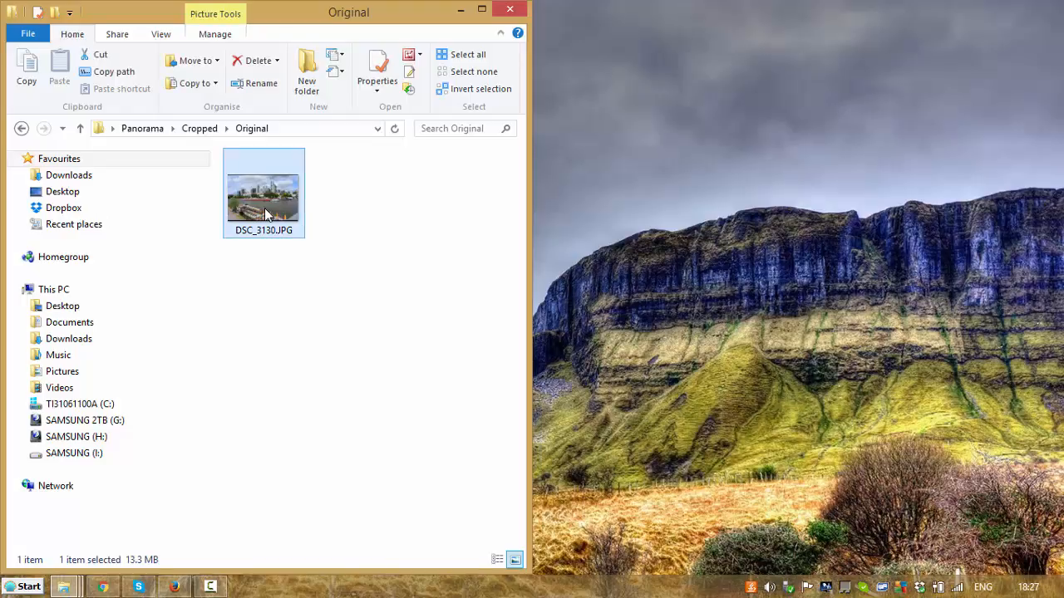
pyautogui.rightClick(266, 214)
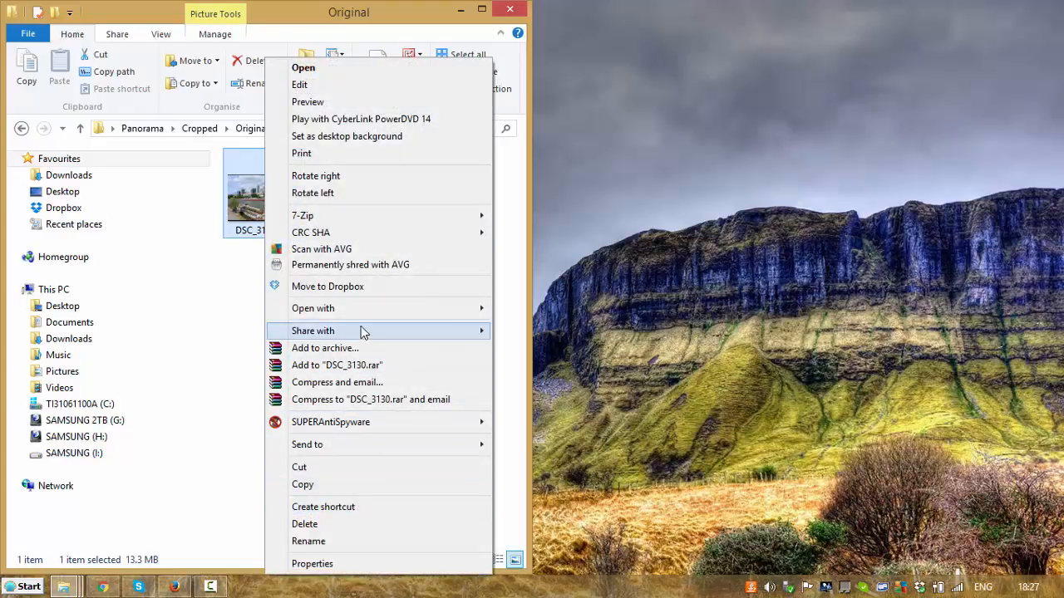
pyautogui.moveTo(356, 424)
pyautogui.moveTo(375, 313)
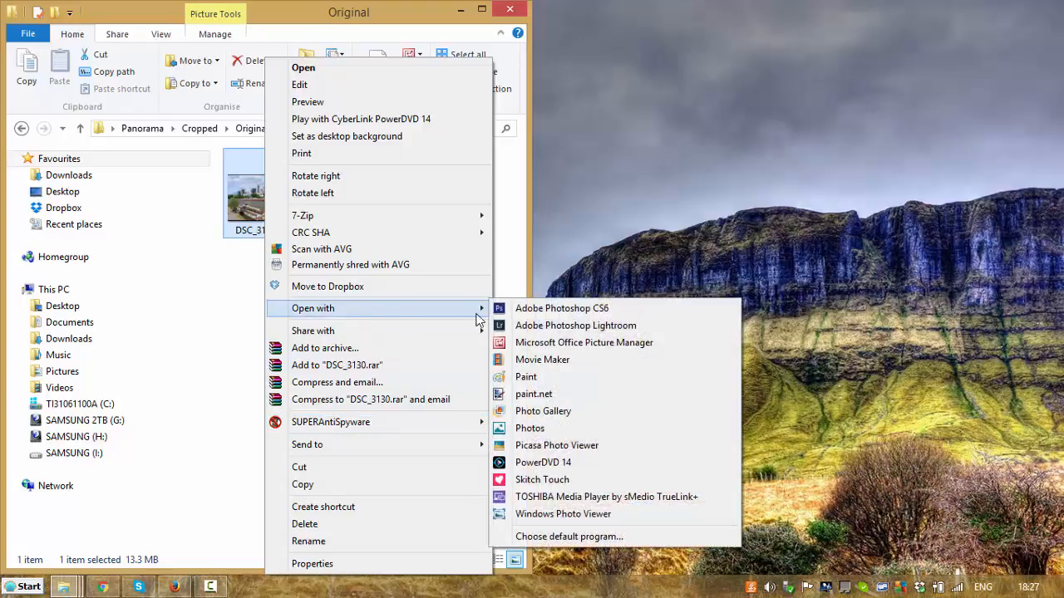
pyautogui.click(562, 449)
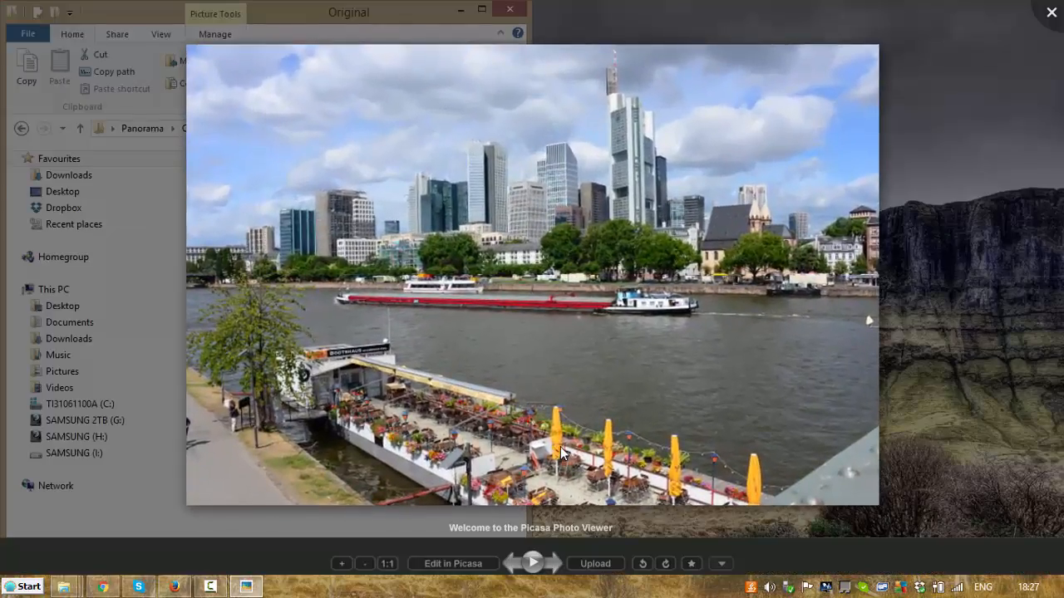
pyautogui.rightClick(513, 287)
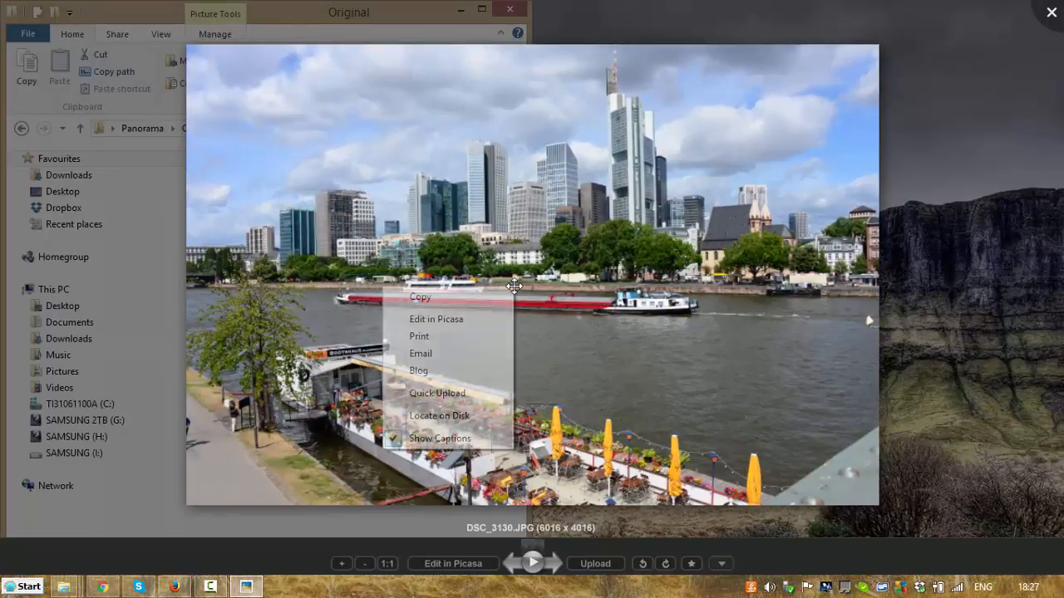
pyautogui.click(442, 321)
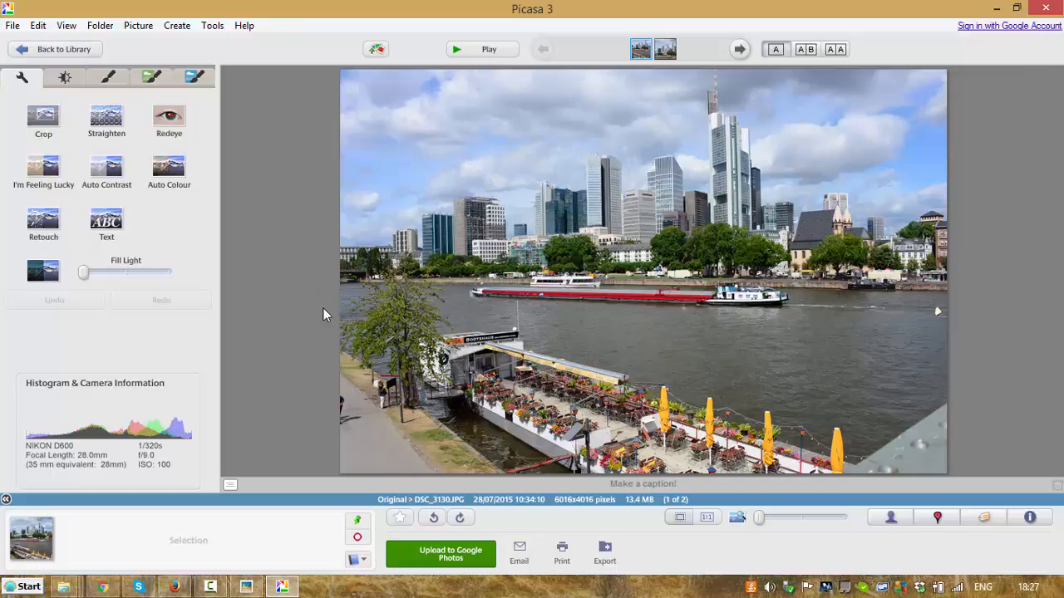
# Start cropping the photo and set the crop proportions to the custom ratio 1 x 2: 1 to 2 panorama
pyautogui.click(35, 122)
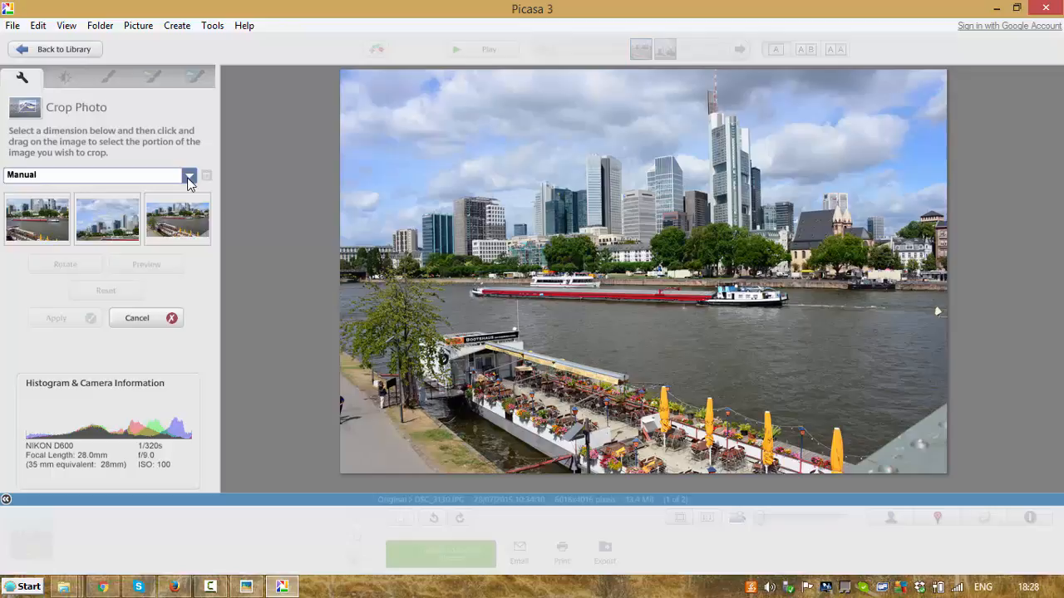
pyautogui.click(190, 178)
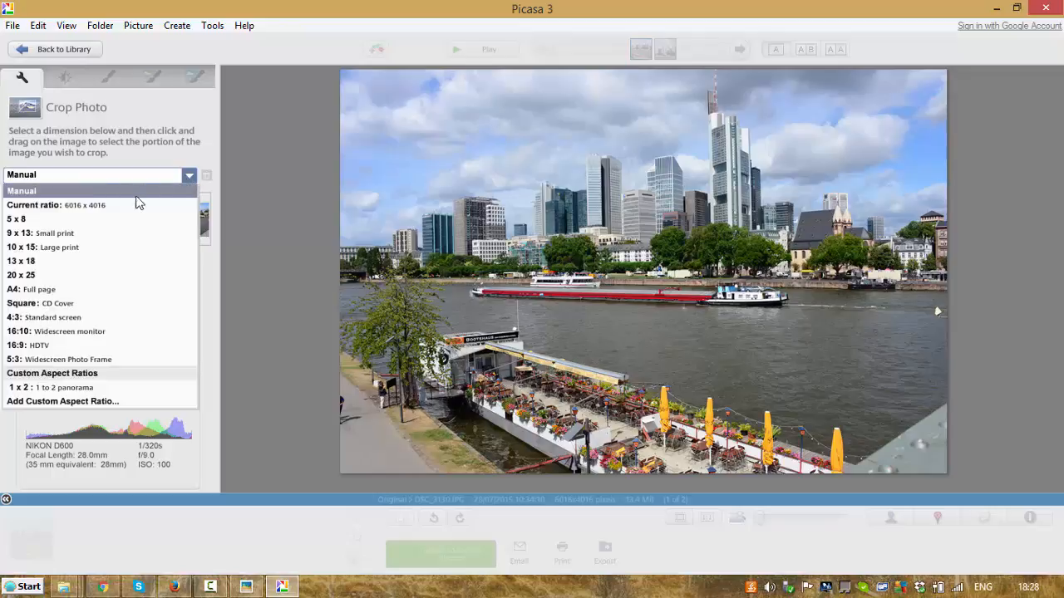
pyautogui.click(79, 402)
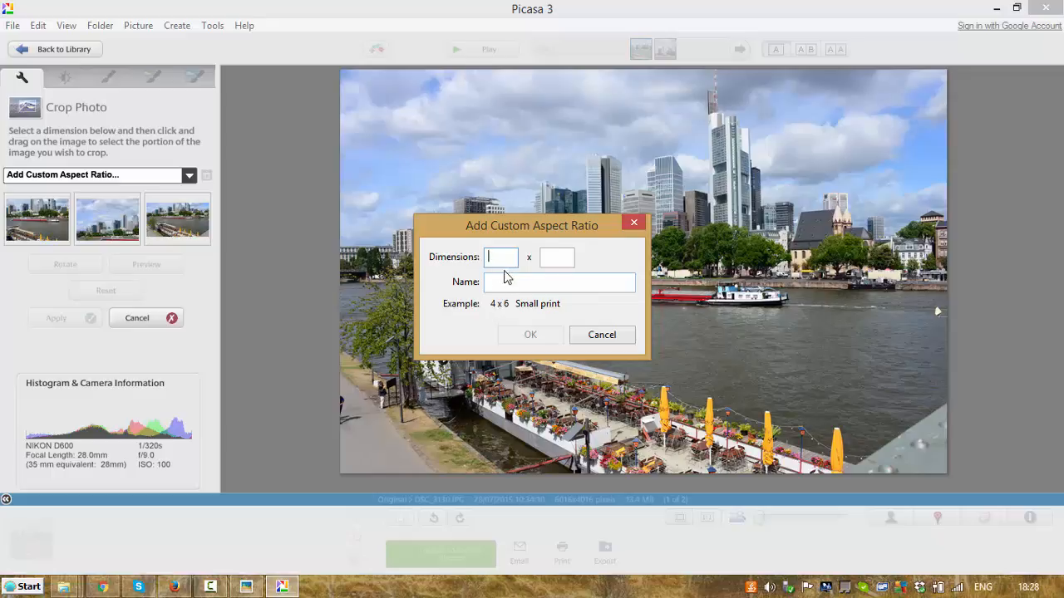
pyautogui.click(598, 335)
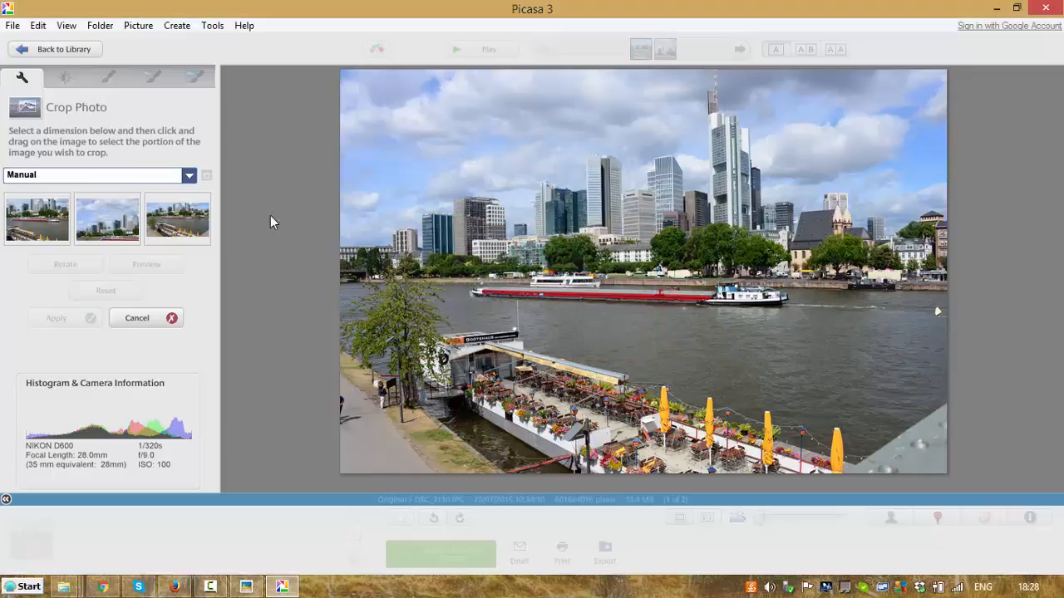
pyautogui.click(190, 176)
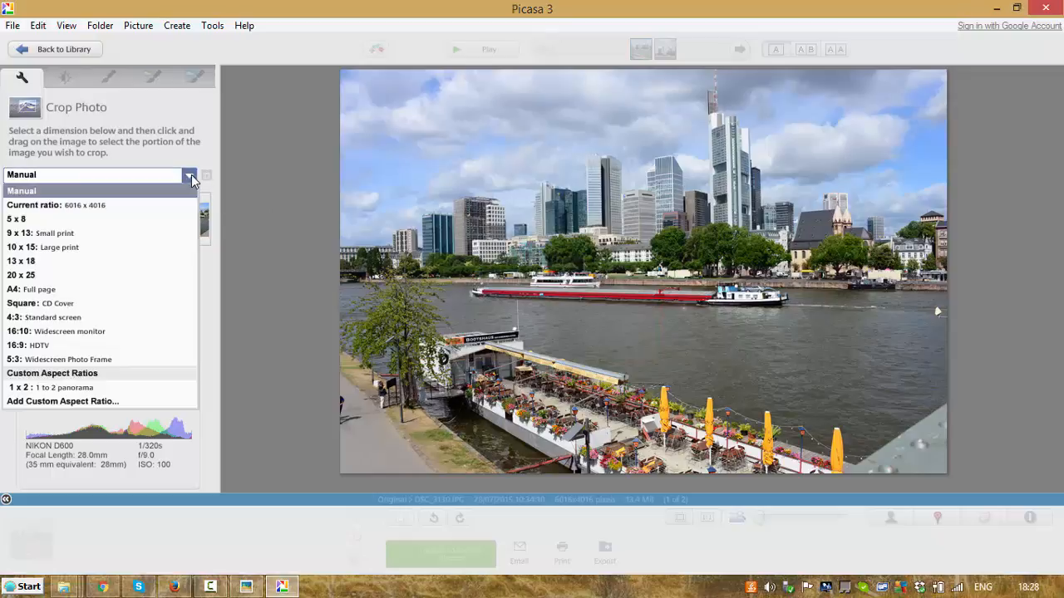
pyautogui.click(59, 389)
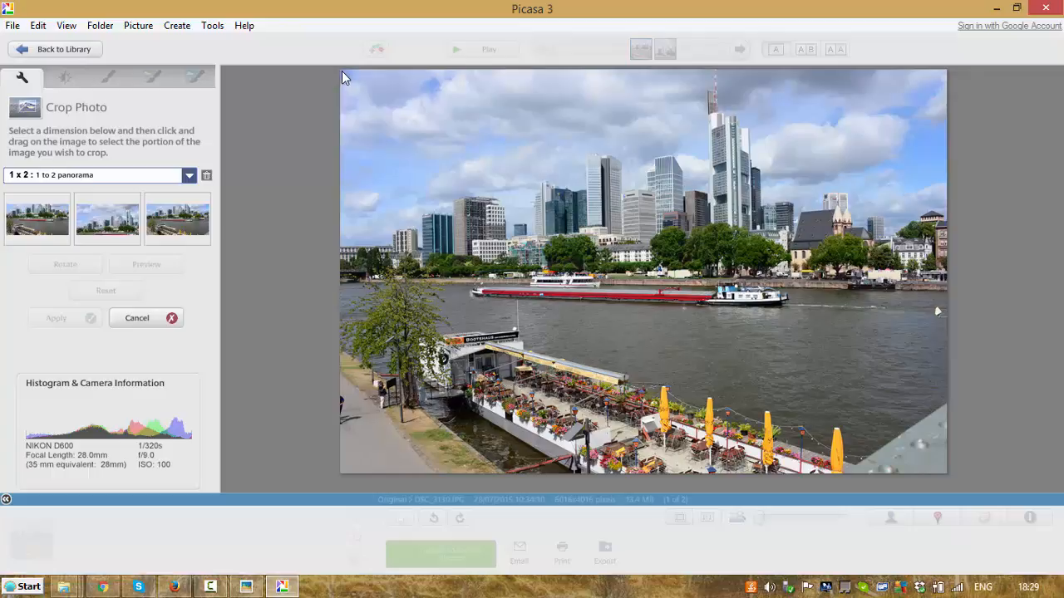
# Crop the photo to the skyline and the red barge, about 5010 x 2508 pixels, excluding the riverside terrace, and apply the crop
pyautogui.moveTo(342, 71); pyautogui.dragTo(1002, 369)
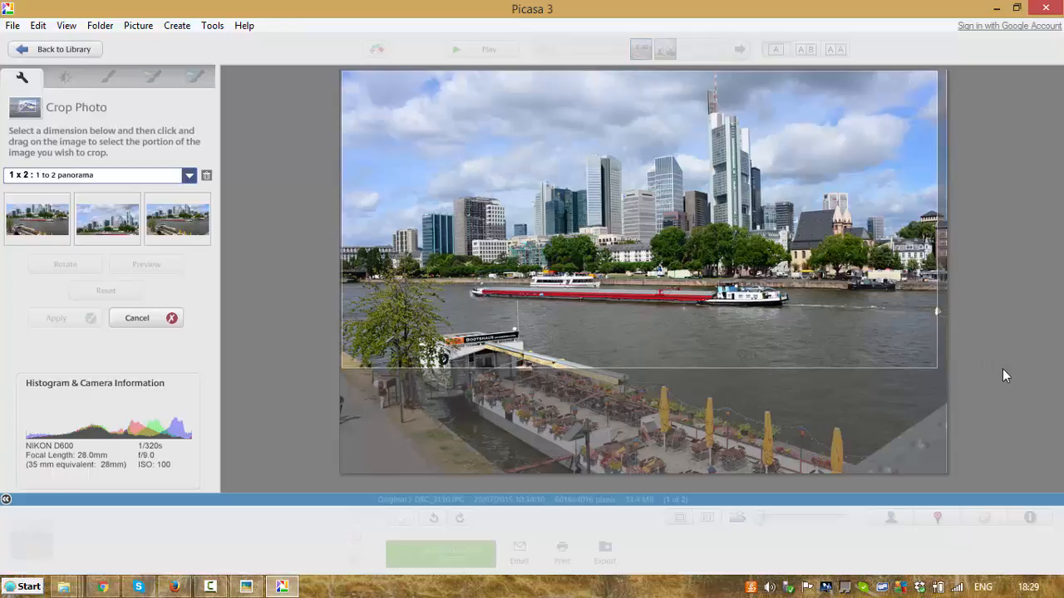
pyautogui.moveTo(1002, 369); pyautogui.dragTo(1003, 370)
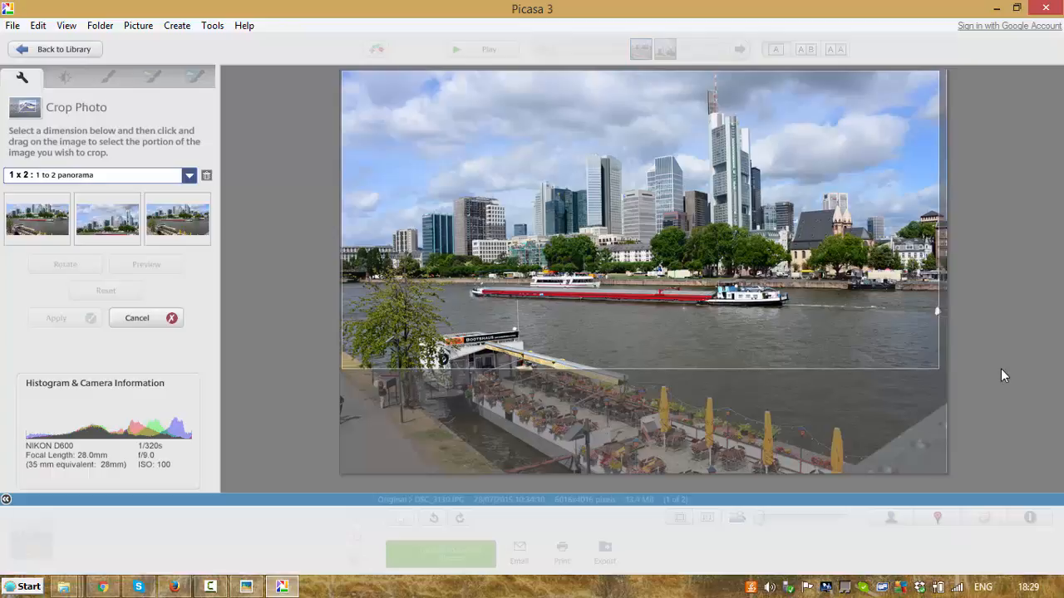
pyautogui.moveTo(1001, 368); pyautogui.dragTo(1000, 367)
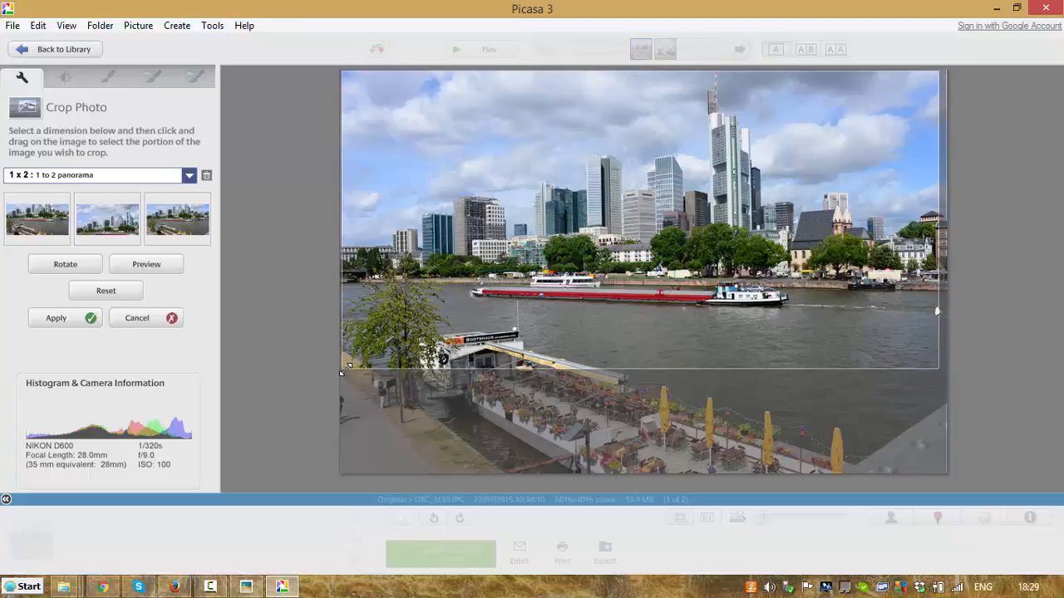
pyautogui.moveTo(344, 371); pyautogui.dragTo(388, 347)
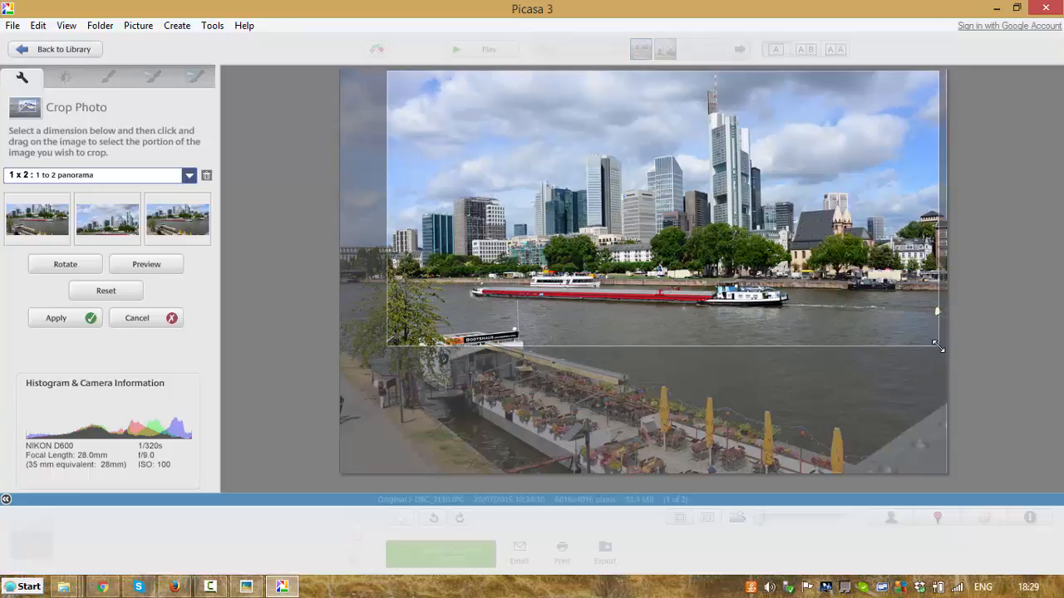
pyautogui.moveTo(938, 346); pyautogui.dragTo(917, 323)
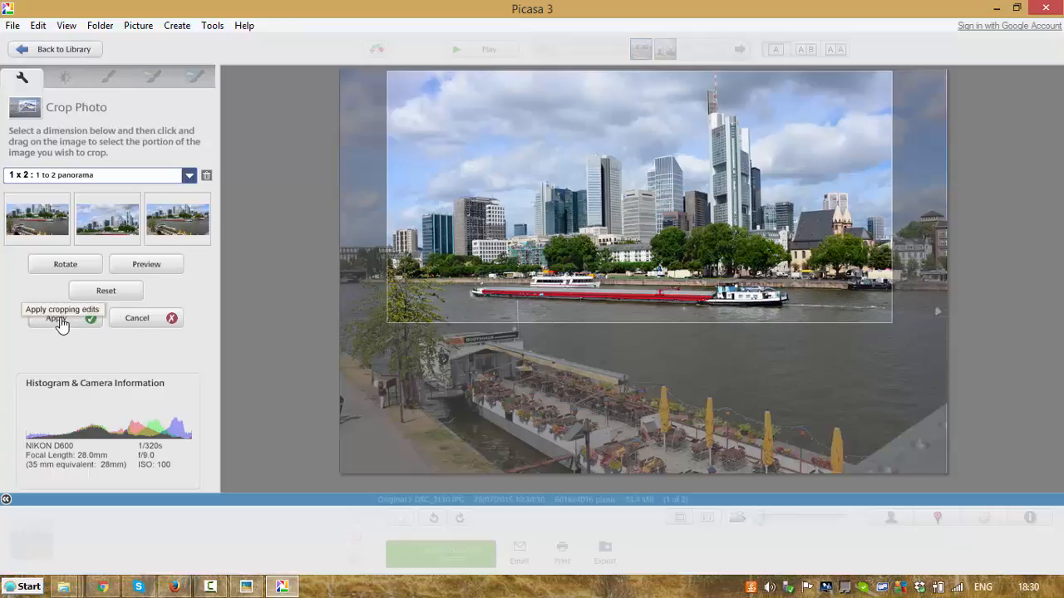
pyautogui.click(61, 322)
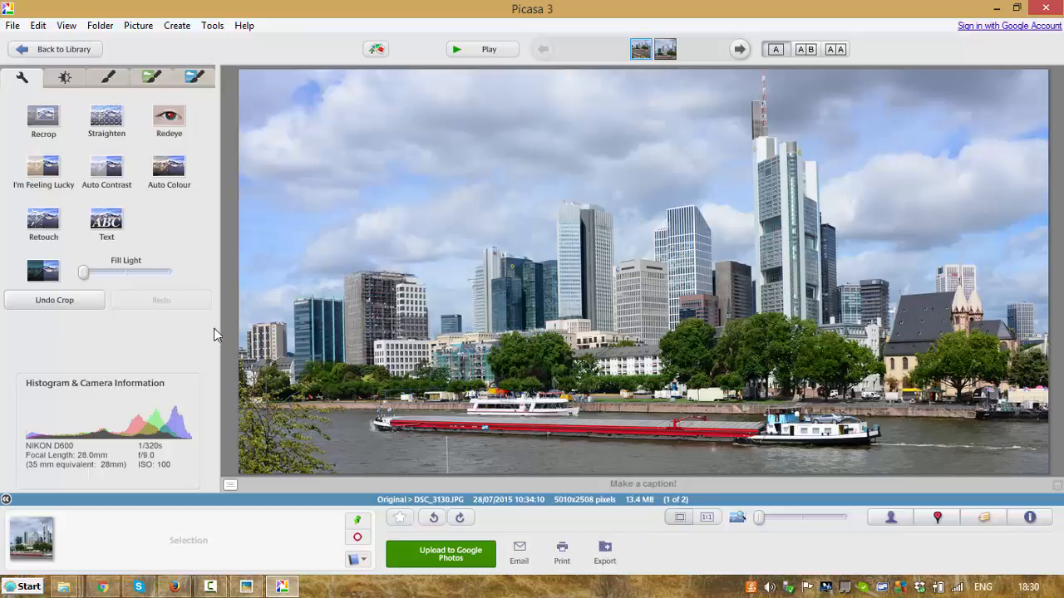
# Export the cropped photo to the Original folder, resized to 1024 pixels with Automatic image quality
pyautogui.click(24, 545)
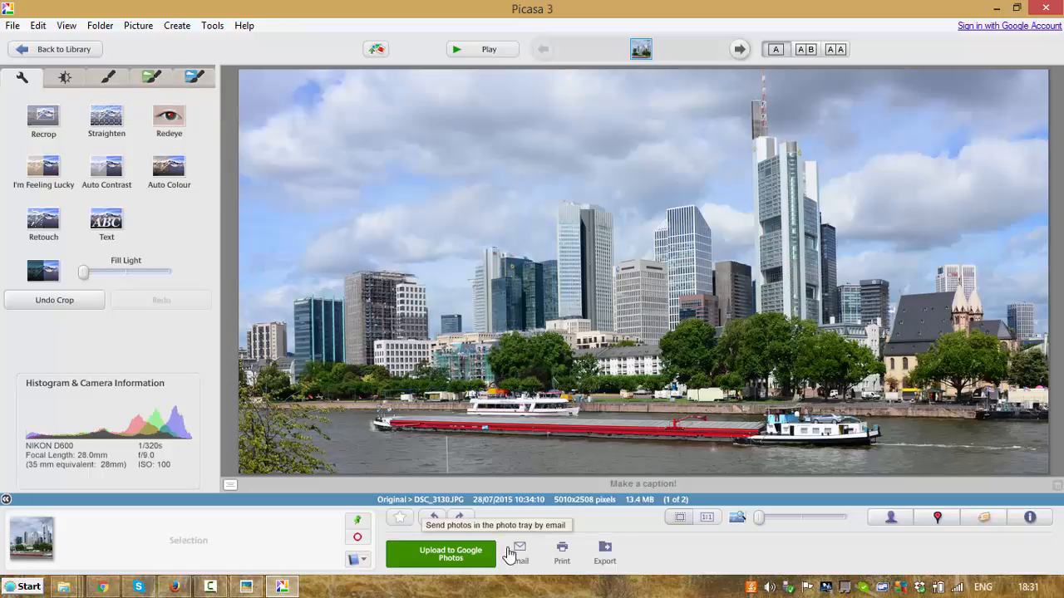
pyautogui.click(606, 553)
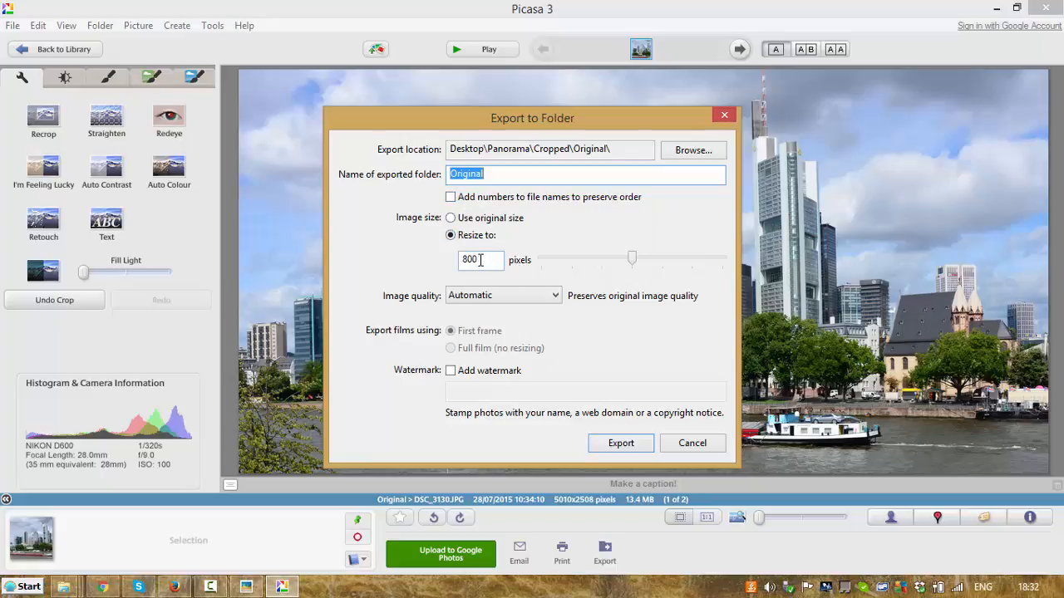
pyautogui.moveTo(480, 260); pyautogui.dragTo(456, 260)
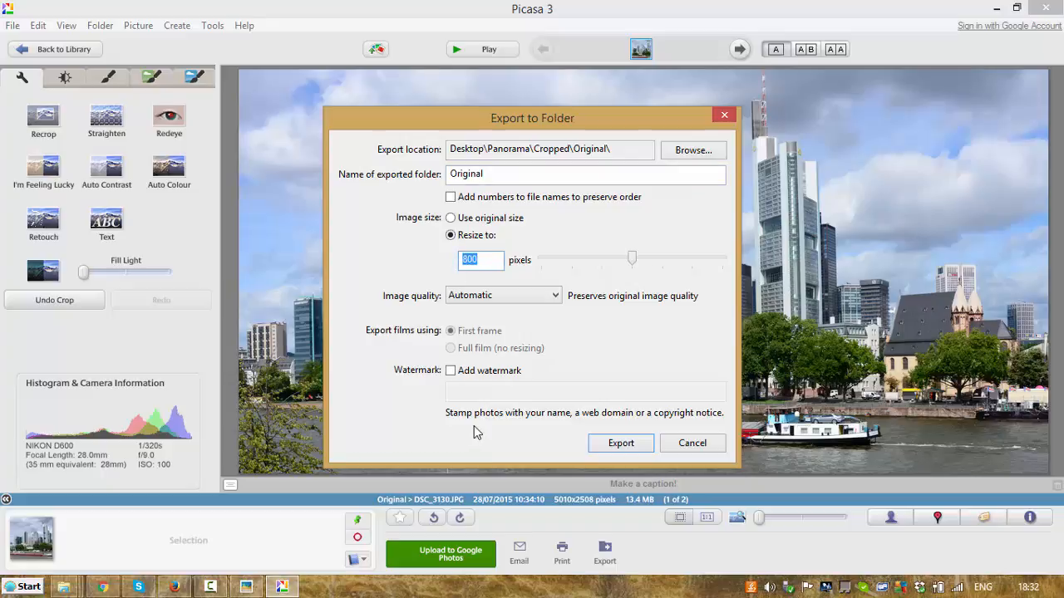
pyautogui.write('1024')
pyautogui.click(556, 297)
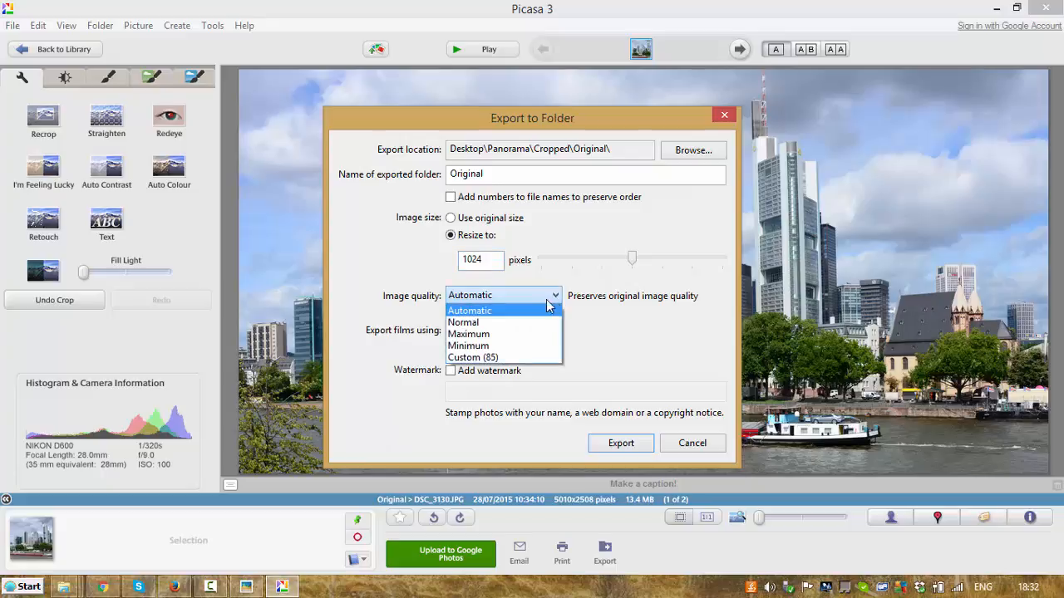
pyautogui.click(501, 303)
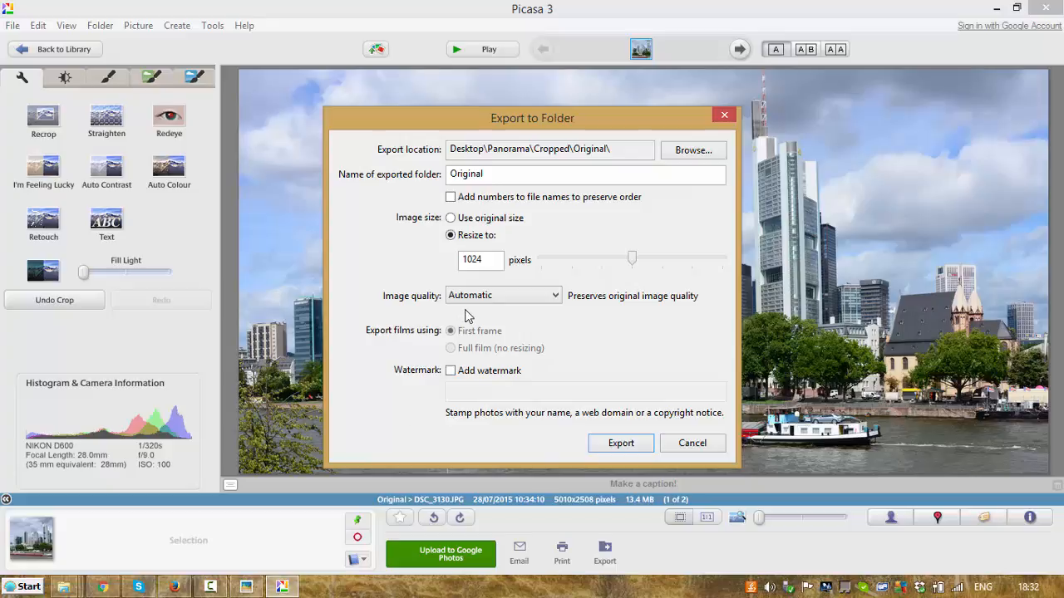
pyautogui.click(618, 443)
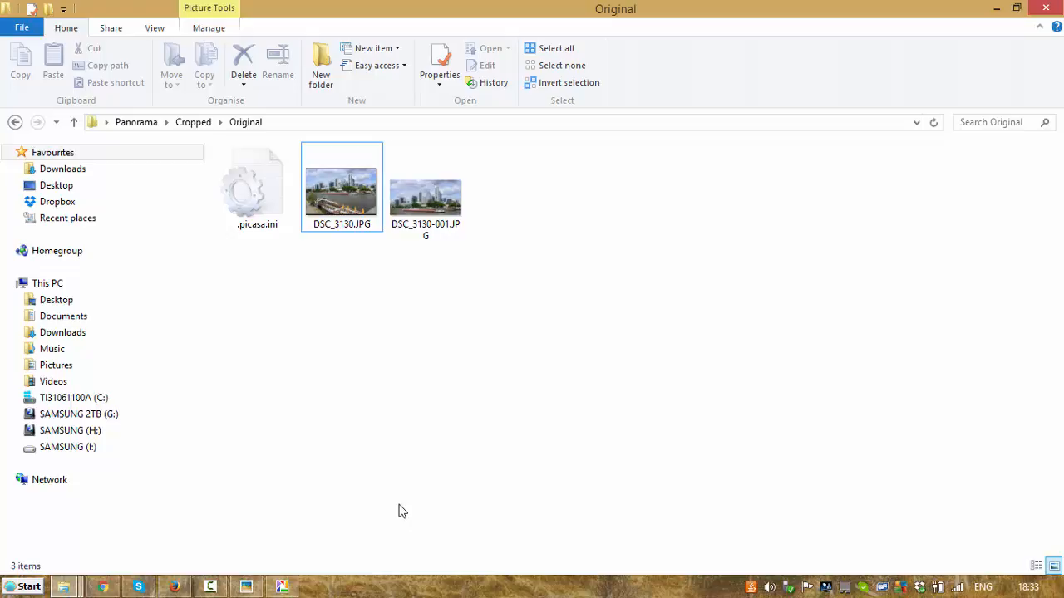
# Open the original DSC_3130.JPG from the export folder, compare it with the exported panorama crop, and close the picture viewer
pyautogui.doubleClick(330, 215)
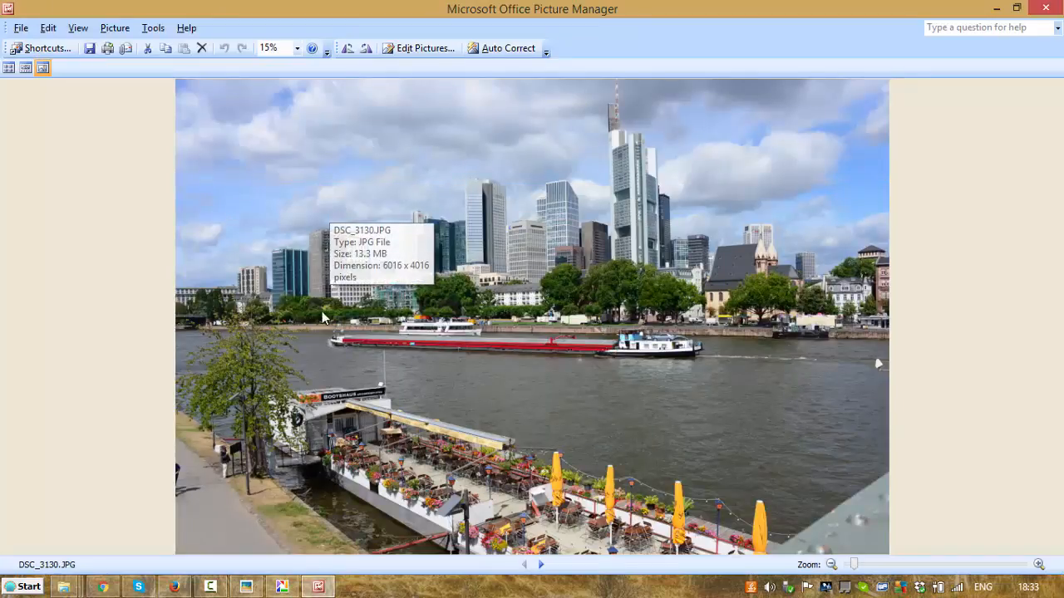
pyautogui.moveTo(317, 587)
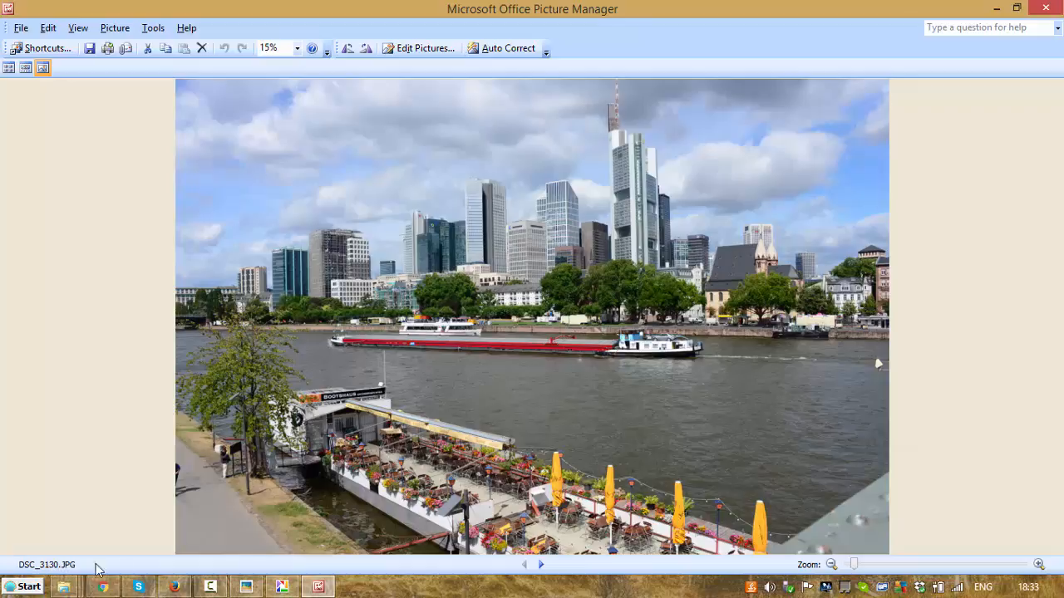
pyautogui.click(541, 565)
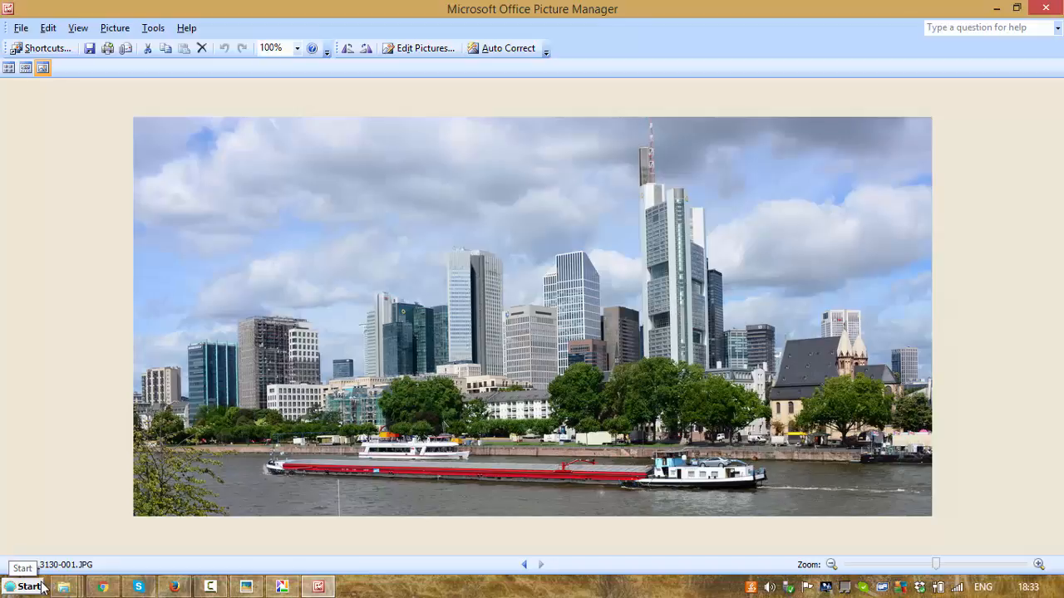
pyautogui.click(524, 569)
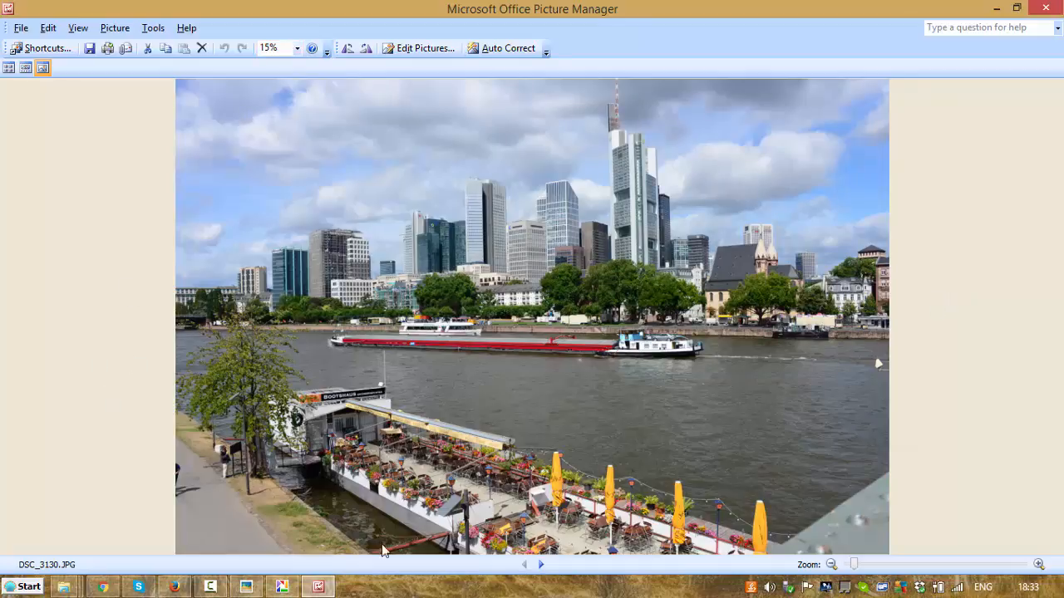
pyautogui.click(541, 565)
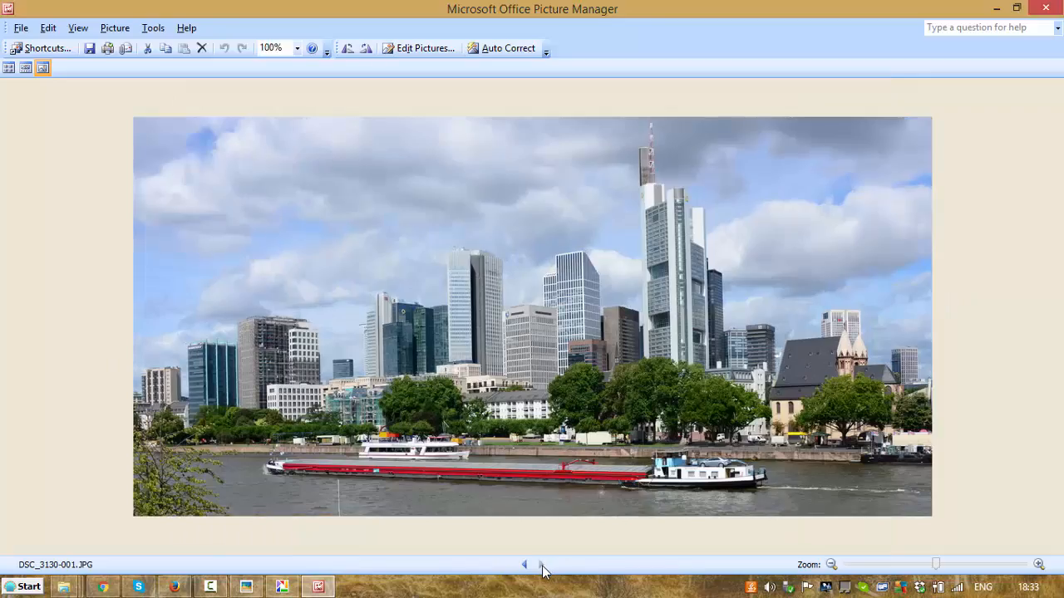
pyautogui.click(1039, 10)
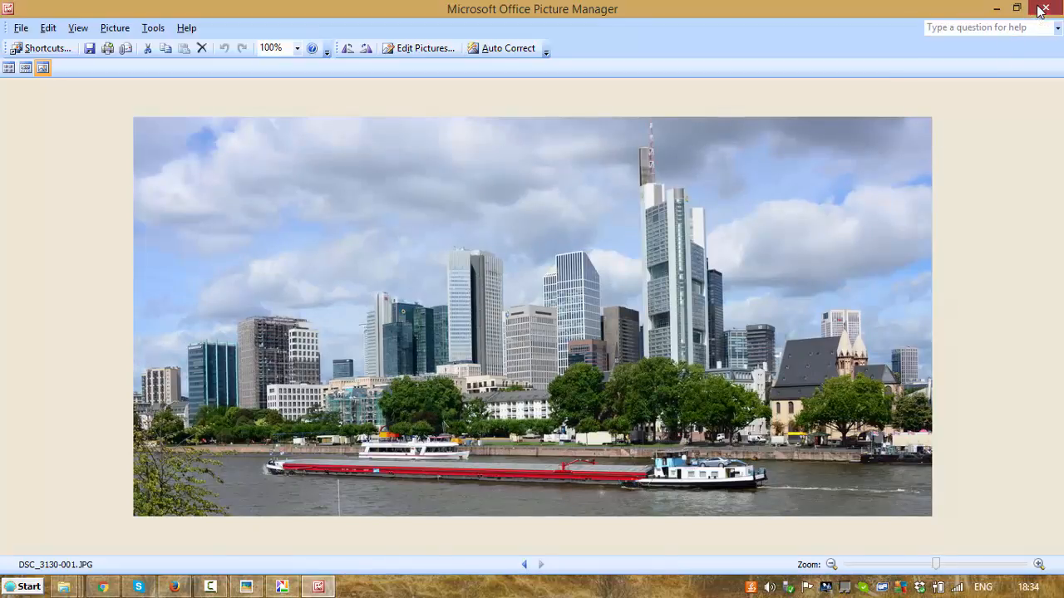
# Switch back to Picasa and close the cropped photo to return to the library
pyautogui.click(282, 587)
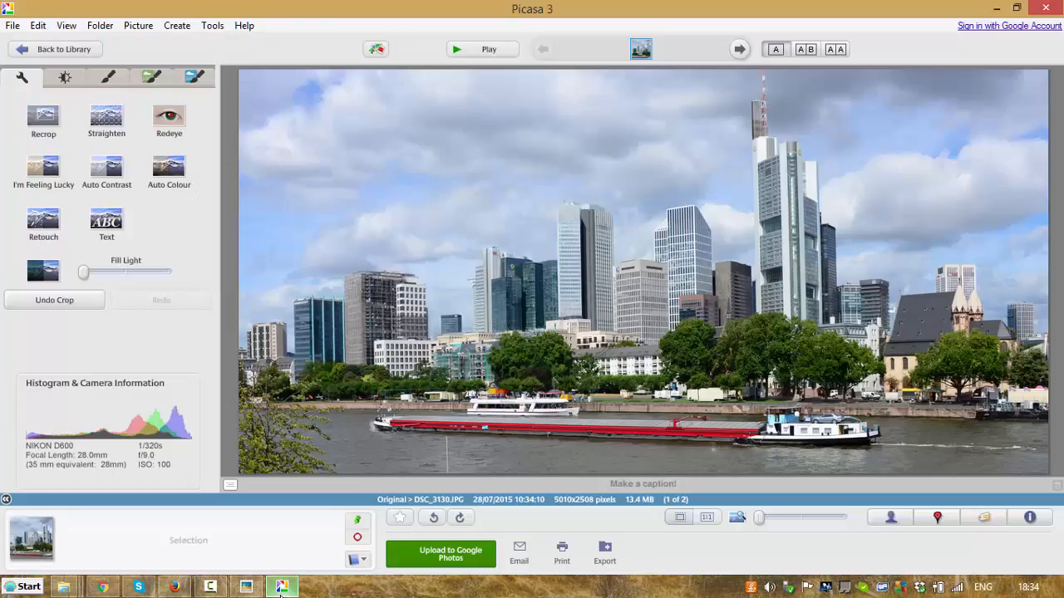
pyautogui.click(1048, 10)
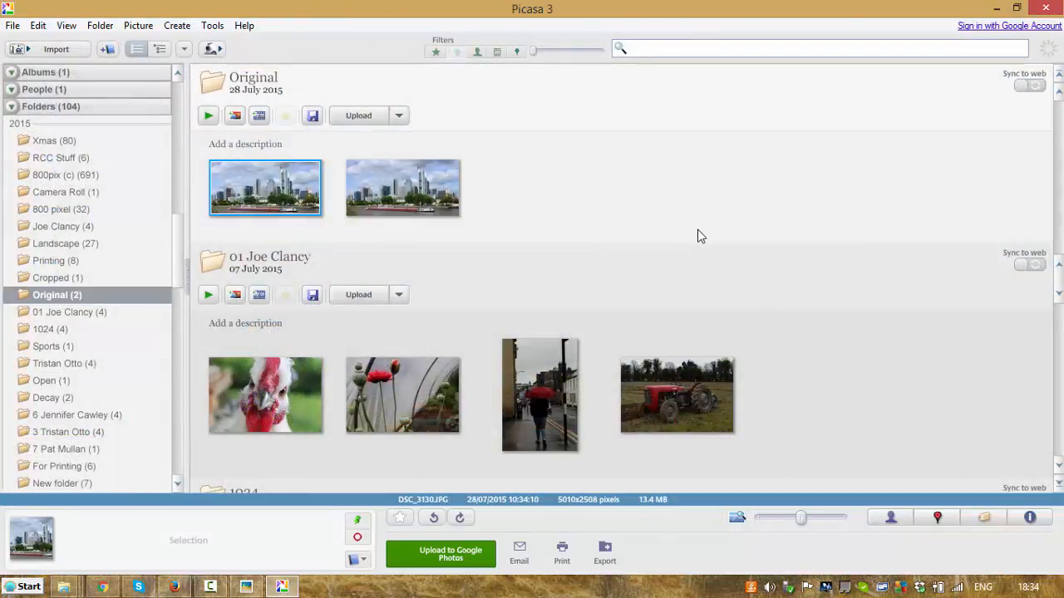
pyautogui.moveTo(277, 592)
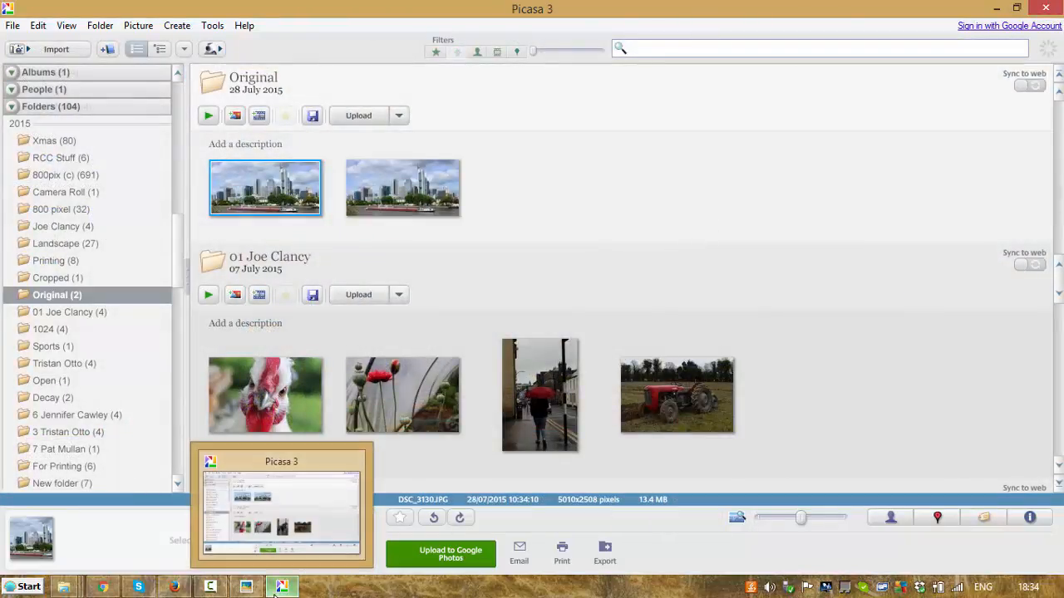
pyautogui.moveTo(211, 588)
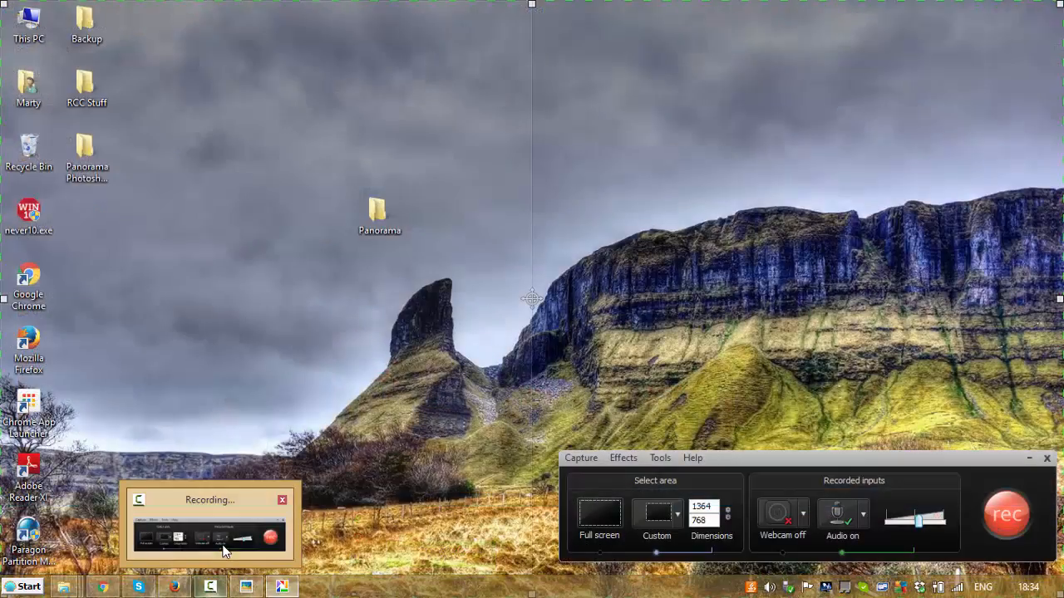
pyautogui.click(221, 544)
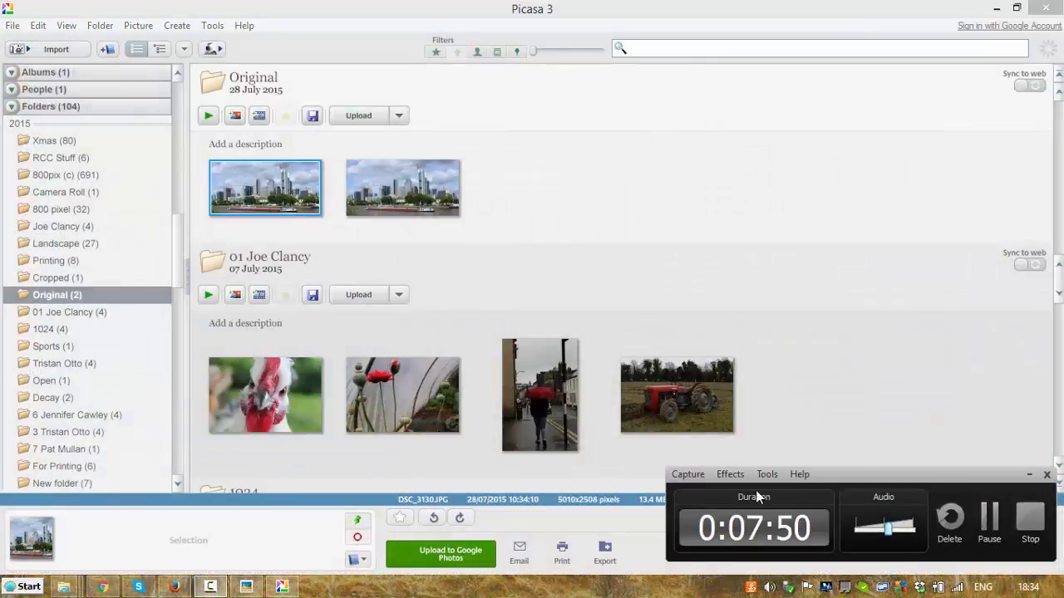